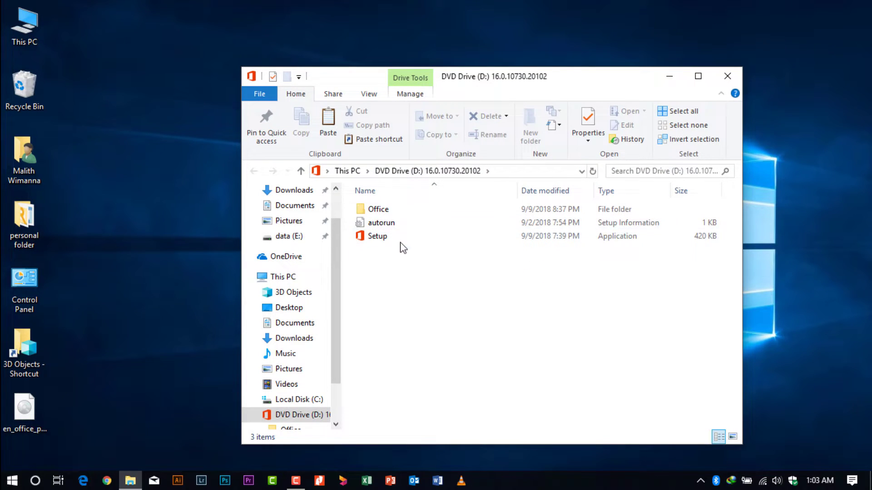
- Launch Office Setup from the DVD drive (D:) and close the drive's File Explorer window
double_click(379, 238)
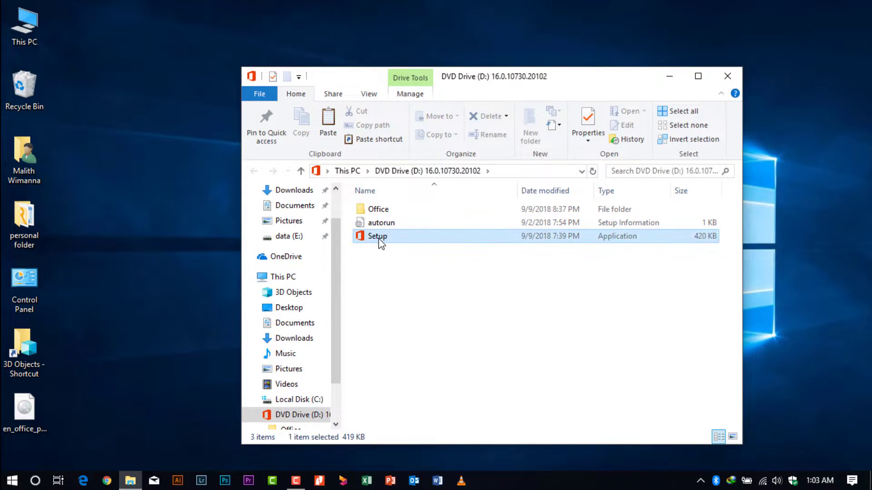
left_click(727, 76)
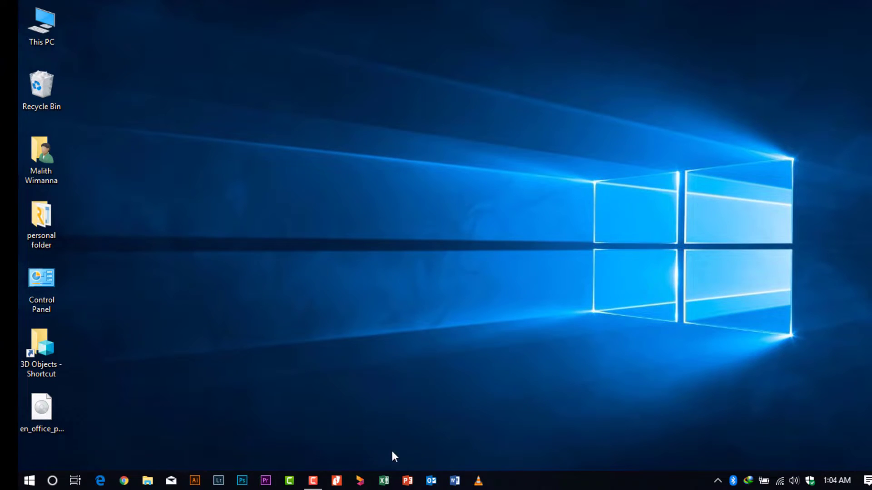
- Unpin the Excel, Outlook, PowerPoint and Word shortcuts from the taskbar, then refresh the desktop
left_click(386, 482)
right_click(388, 489)
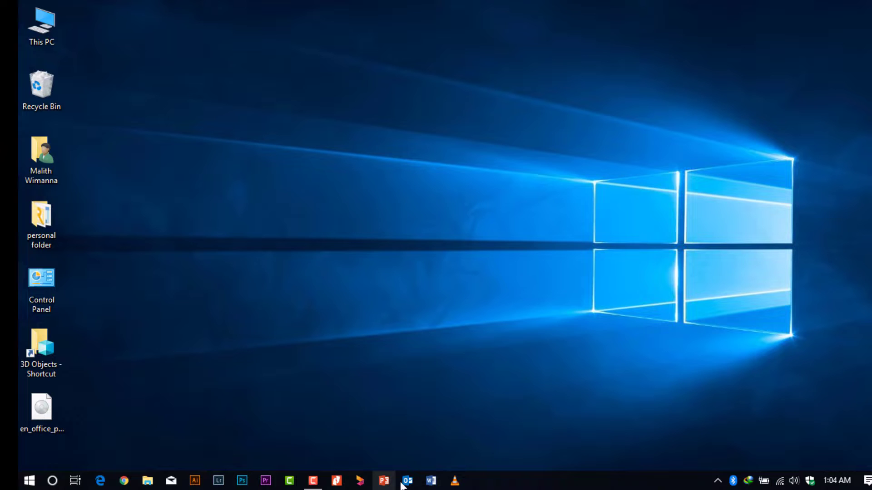
right_click(404, 483)
left_click(398, 465)
right_click(385, 483)
left_click(396, 462)
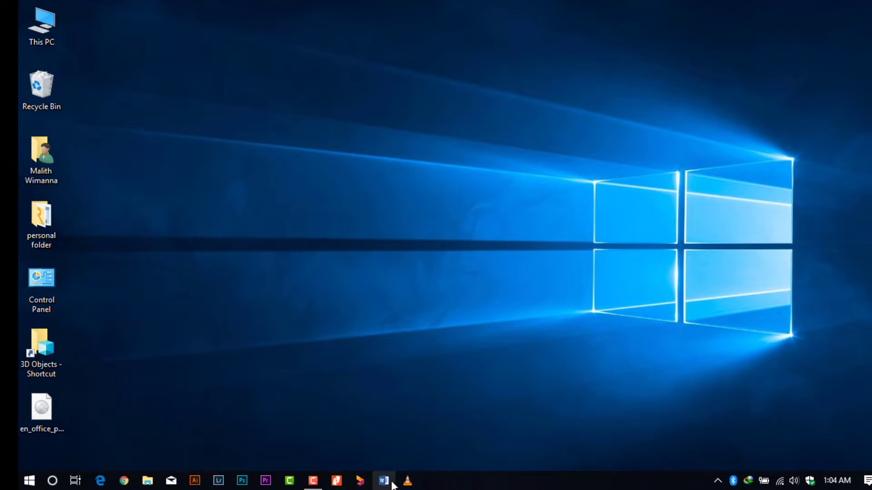
right_click(388, 483)
left_click(389, 456)
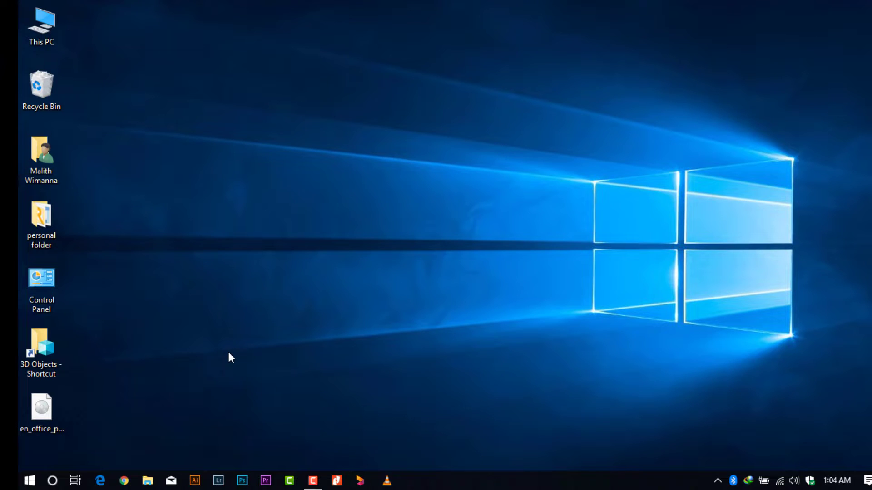
right_click(229, 352)
left_click(307, 214)
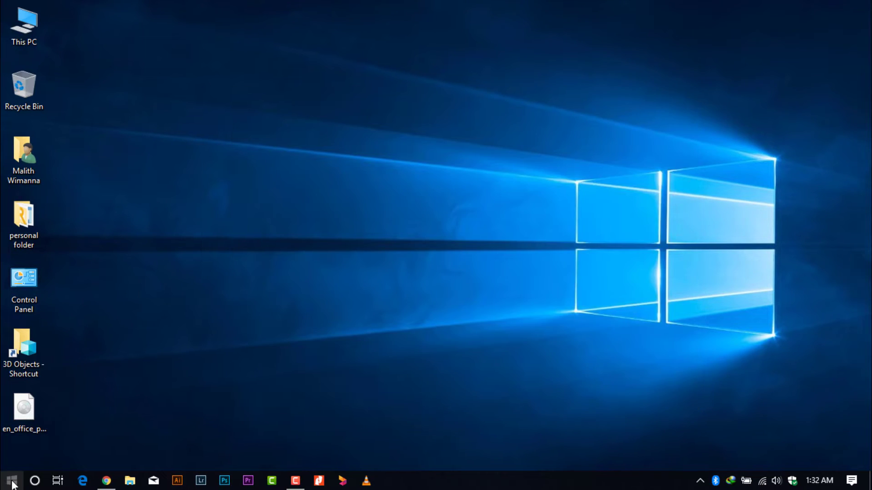
- Start Word by searching 'wor' and type a full name into the blank document
left_click(12, 482)
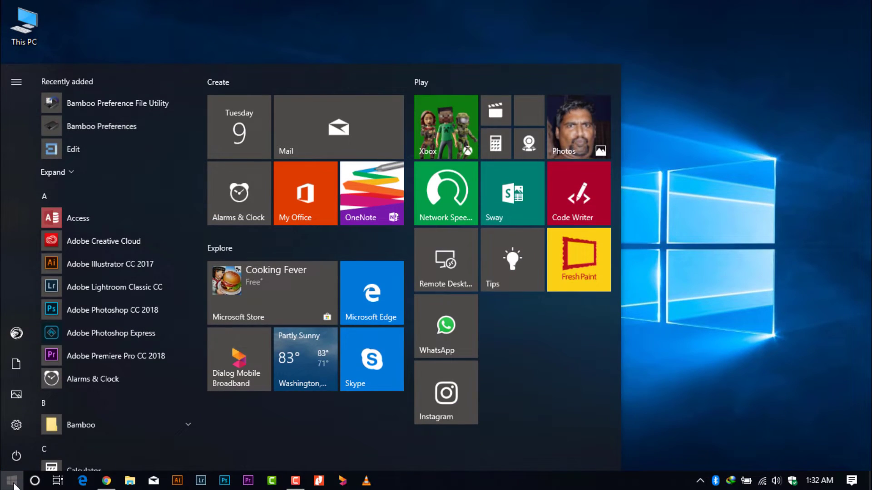
type("wor")
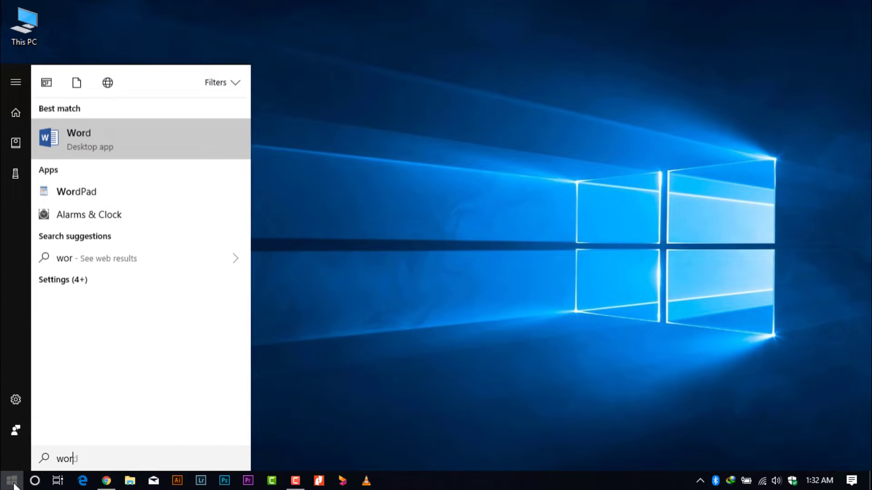
key("Return")
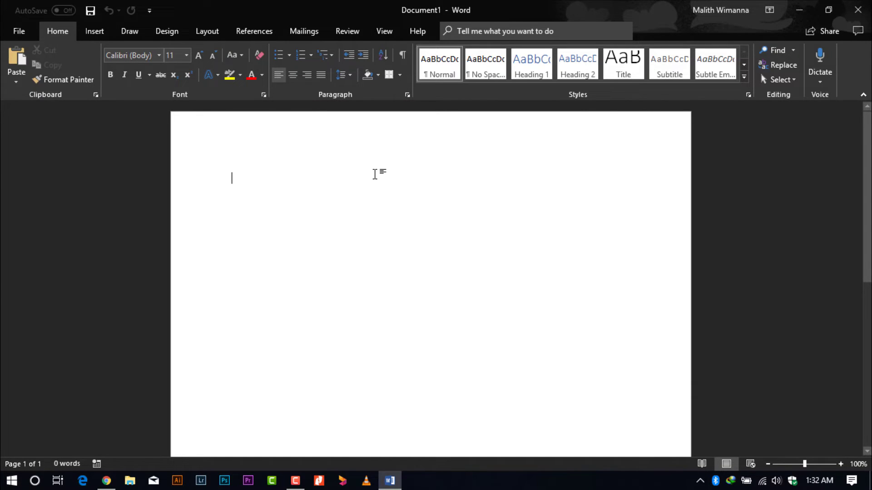
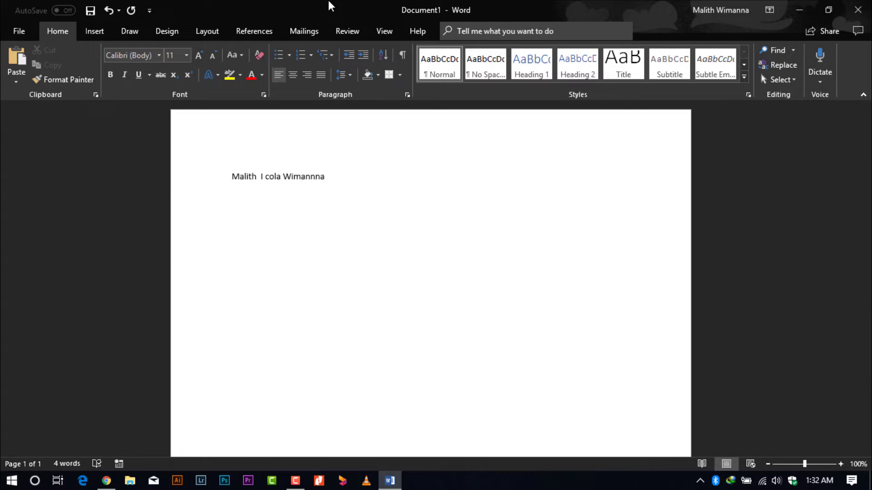
- Show the Draw tab's inking tools and dismiss the Try New Ink Gestures tip
left_click(136, 32)
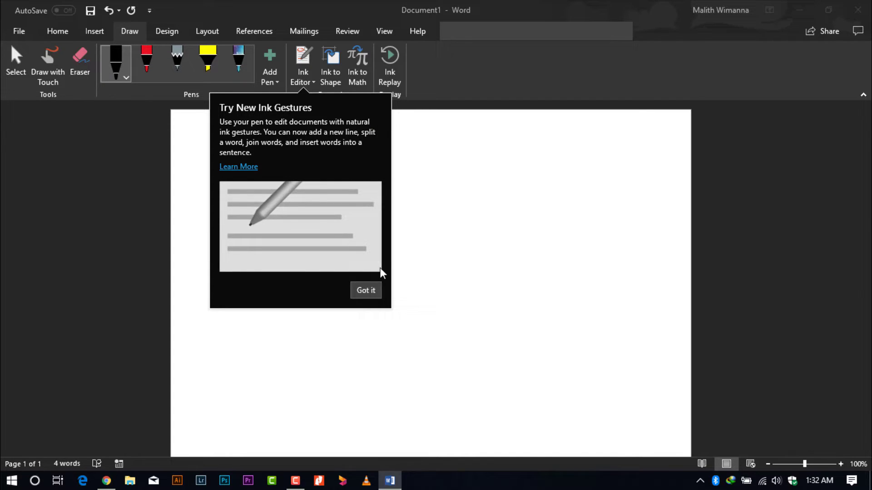
left_click(362, 290)
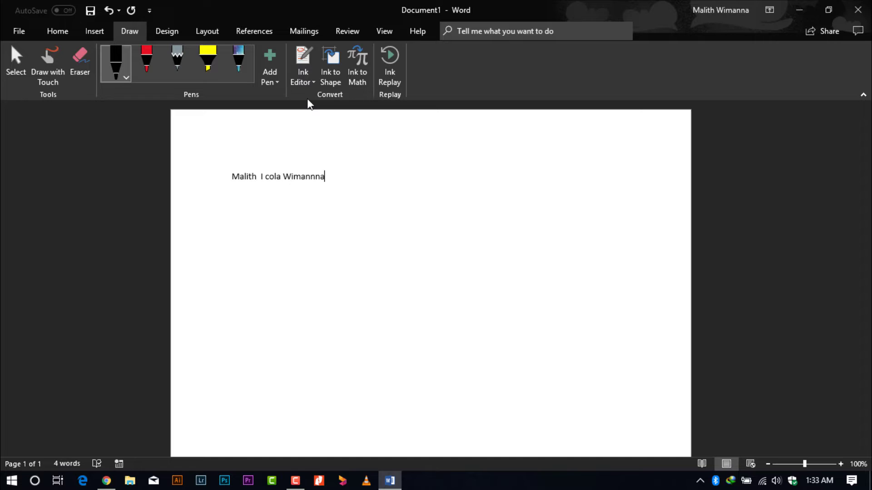
- With Ink Editor on, strike through the split middle name and handwrite its correction
left_click(303, 58)
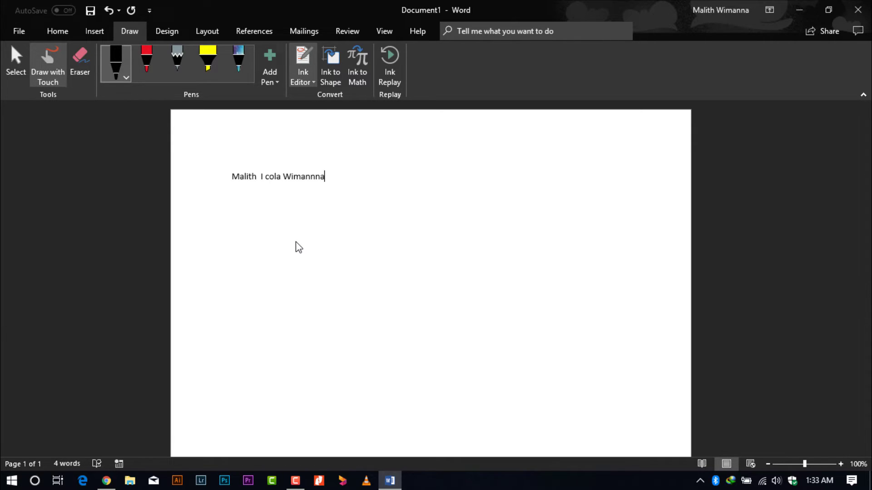
left_click_drag(259, 176, 281, 177)
left_click(48, 63)
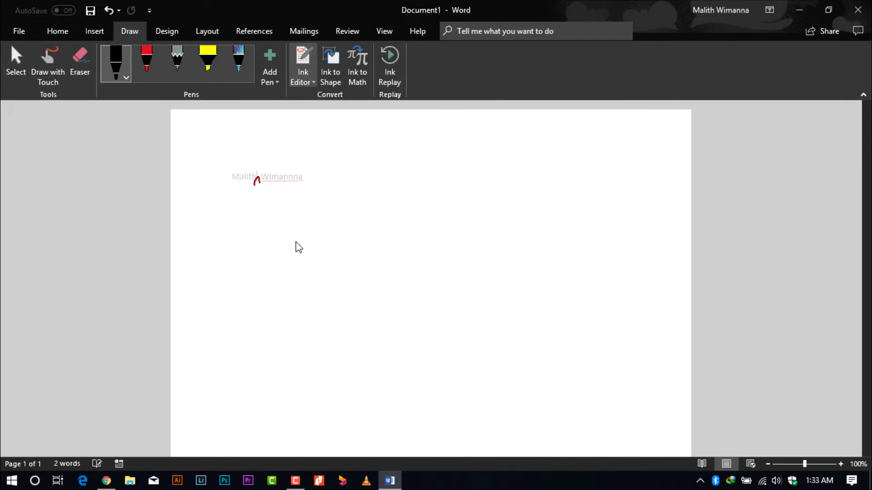
mouse_move(257, 174)
left_mouse_down()
mouse_move(258, 155)
mouse_move(271, 150)
mouse_move(275, 166)
mouse_move(322, 156)
left_mouse_up()
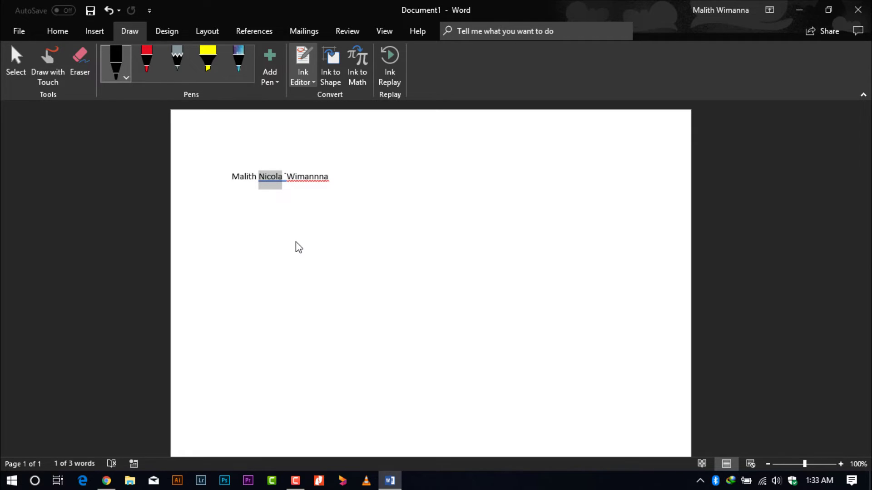
- Strike out the misspelled surname, handwrite a replacement after a caret, then strike it out too
left_click_drag(286, 176, 329, 175)
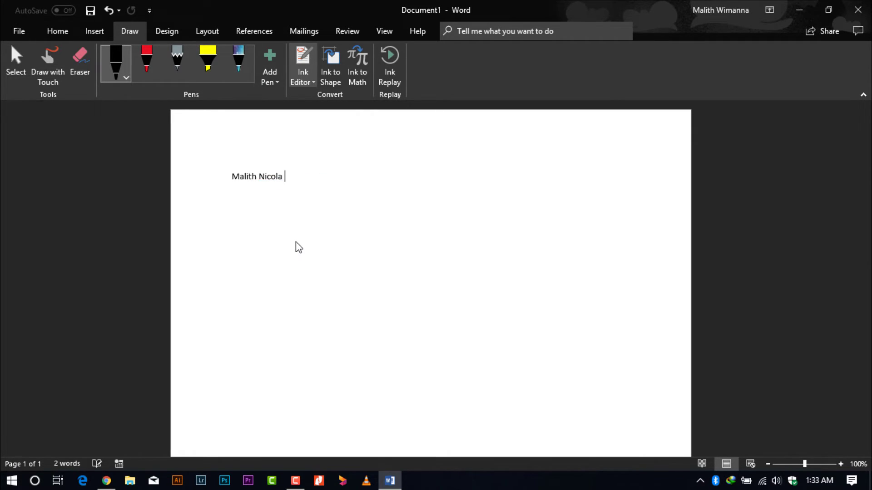
mouse_move(281, 187)
left_mouse_down()
mouse_move(284, 178)
mouse_move(288, 187)
left_mouse_up()
mouse_move(281, 149)
left_mouse_down()
mouse_move(318, 167)
mouse_move(331, 157)
left_mouse_up()
left_click_drag(333, 161, 350, 161)
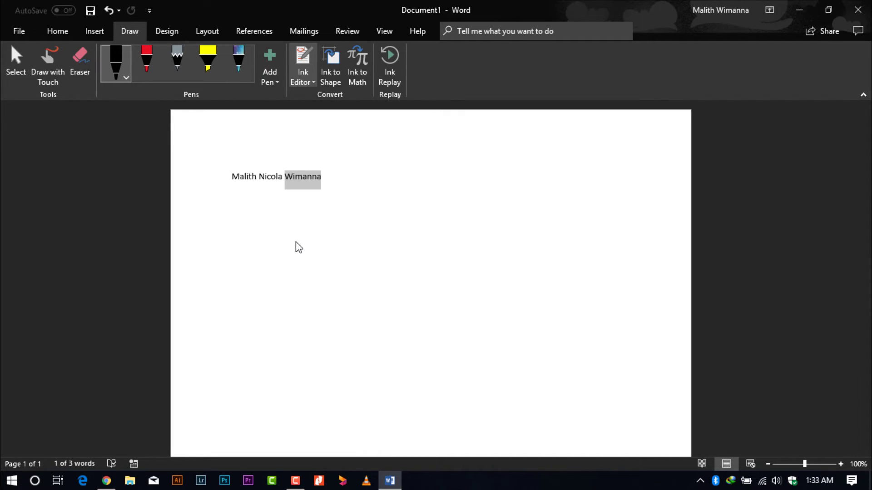
left_click_drag(225, 194, 339, 175)
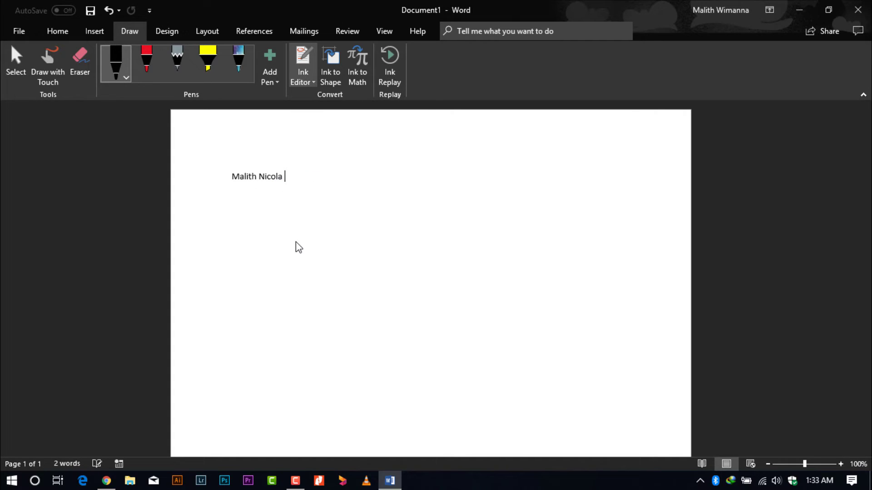
- Highlight the name in yellow ink, then handwrite a grey pencil signature on the page
left_click(209, 68)
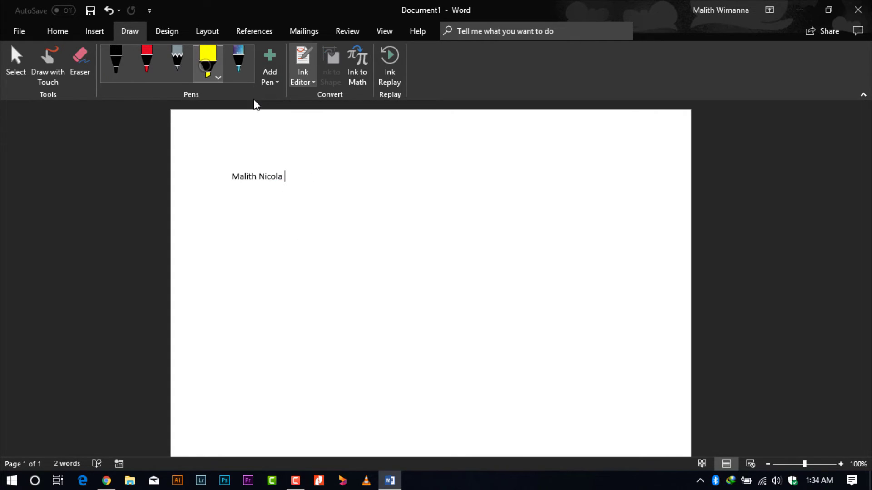
left_click_drag(220, 183, 279, 170)
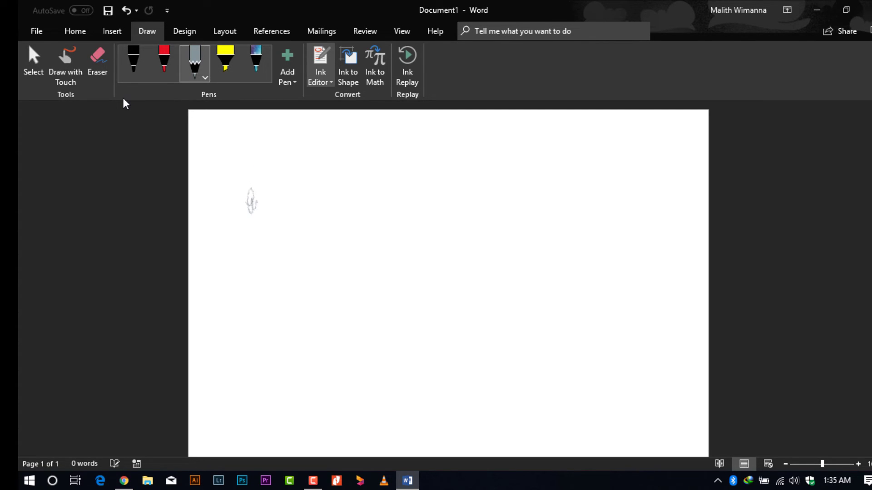
left_click_drag(294, 233, 326, 218)
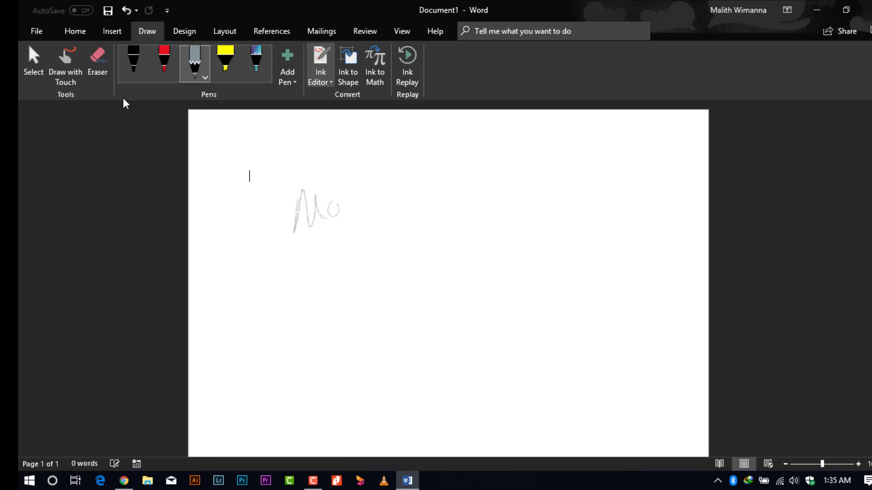
mouse_move(352, 181)
left_mouse_down()
mouse_move(354, 214)
mouse_move(376, 187)
left_mouse_up()
left_click_drag(378, 178, 376, 211)
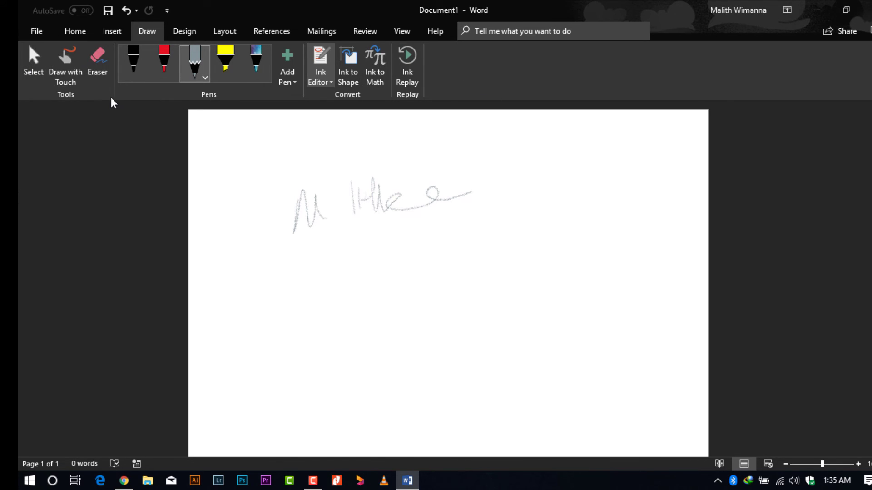
- Select and delete the signature's trailing strokes, keeping only its first letter, then close Document1
left_click(26, 67)
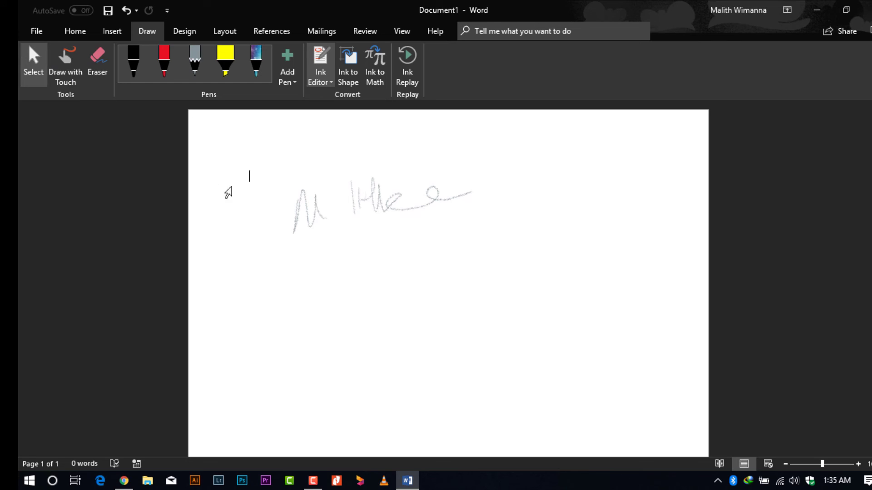
left_click(295, 213)
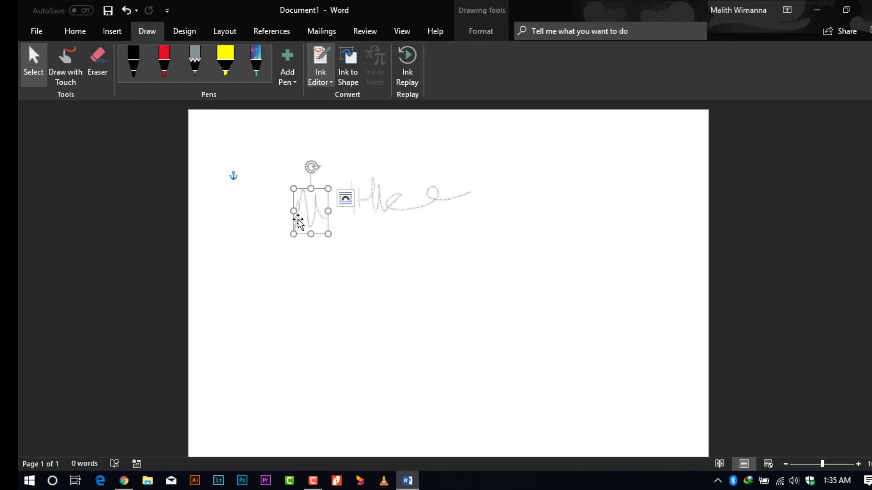
left_click_drag(354, 214, 400, 229)
key("Delete")
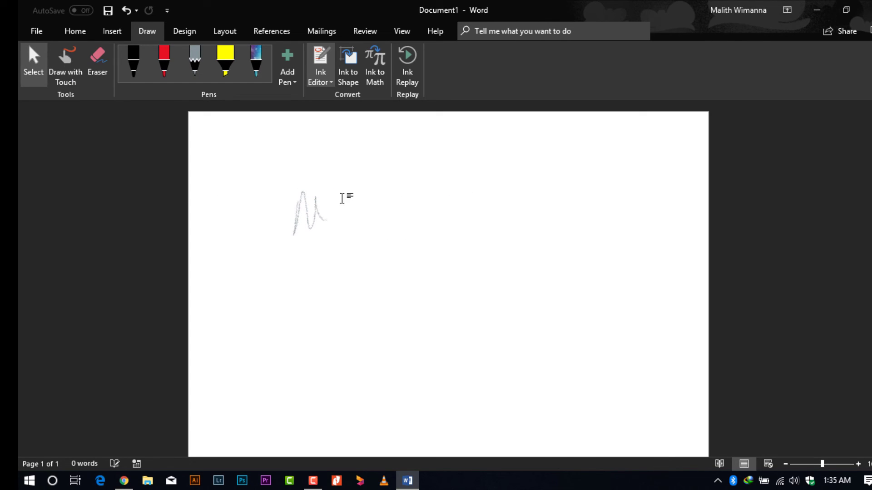
right_click(314, 211)
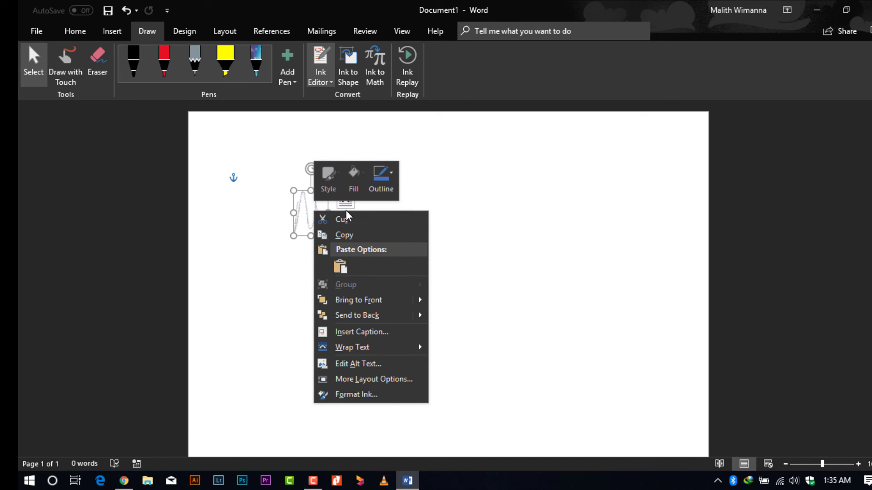
left_click(472, 268)
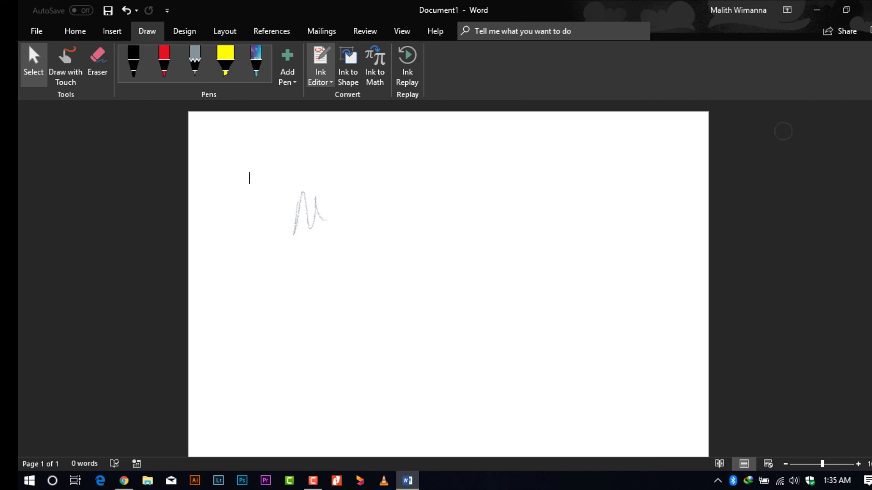
left_click(866, 9)
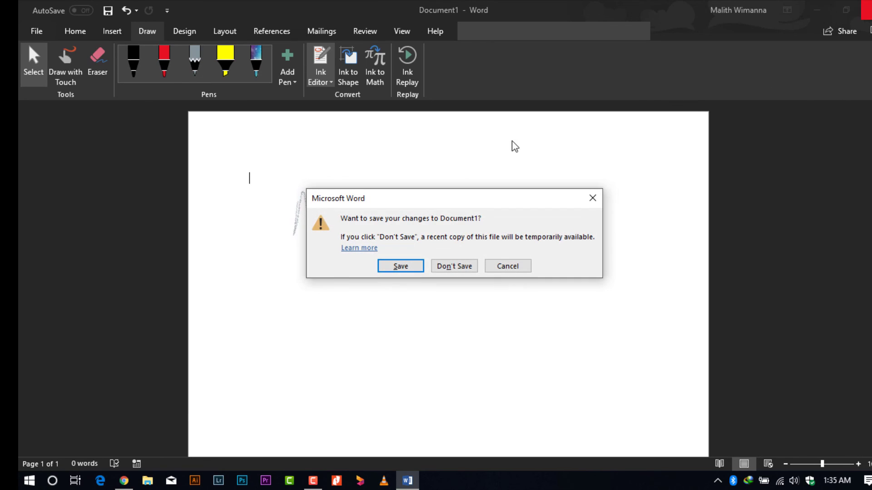